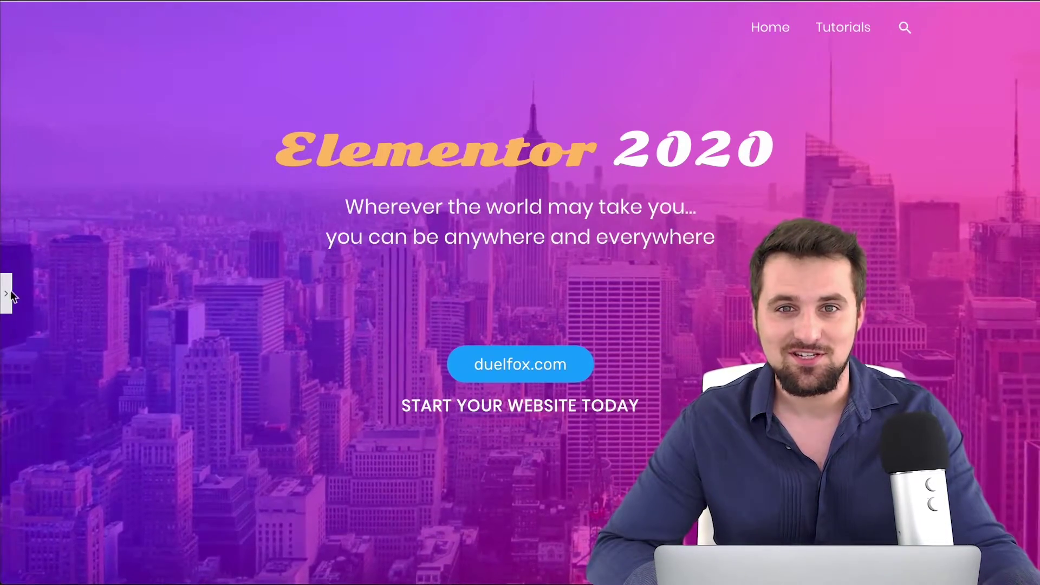
Browse the Elementor widget list, then hide the widget panel for a full-width preview.
{"action": "left_click", "coordinate": [11, 293]}
{"action": "scroll", "coordinate": [235, 124], "scroll_direction": "down", "scroll_amount": 4}
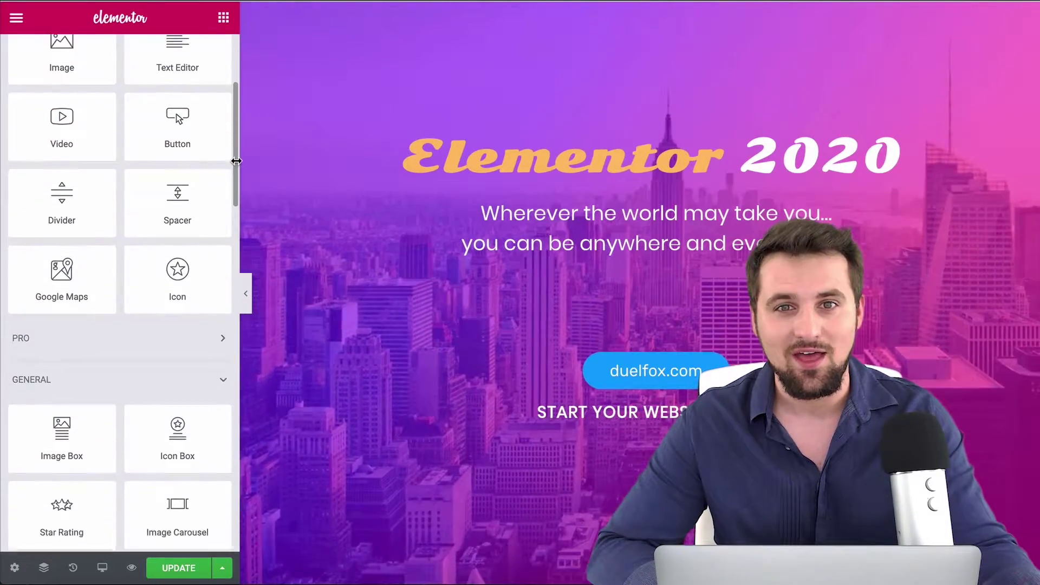
{"action": "left_click_drag", "start_coordinate": [236, 161], "coordinate": [235, 507]}
{"action": "left_click", "coordinate": [246, 295]}
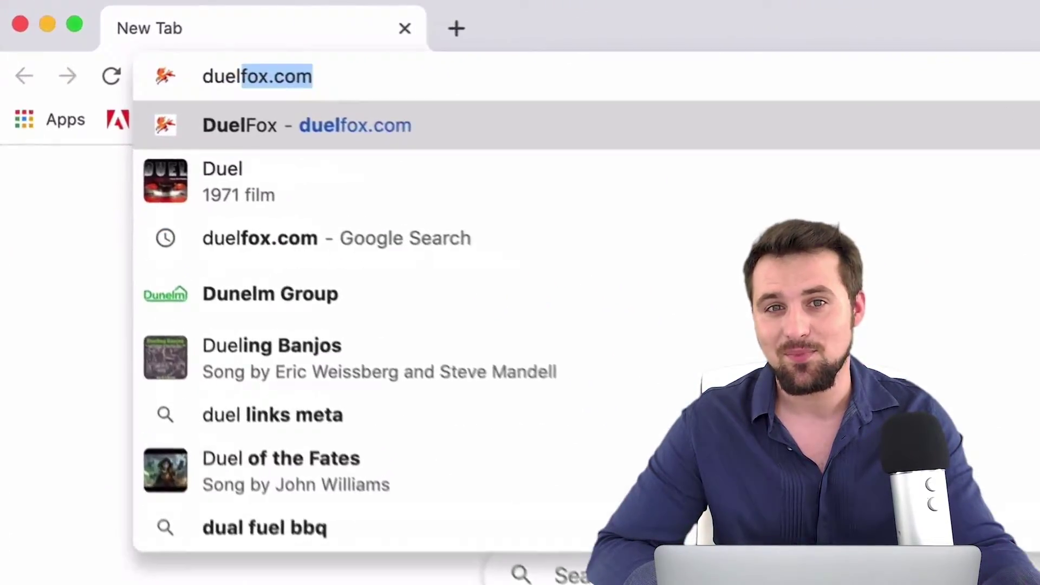
Load duelfox.com/elementor and scroll through Elementor's pricing plans.
{"action": "type", "text": "fox.com/ele"}
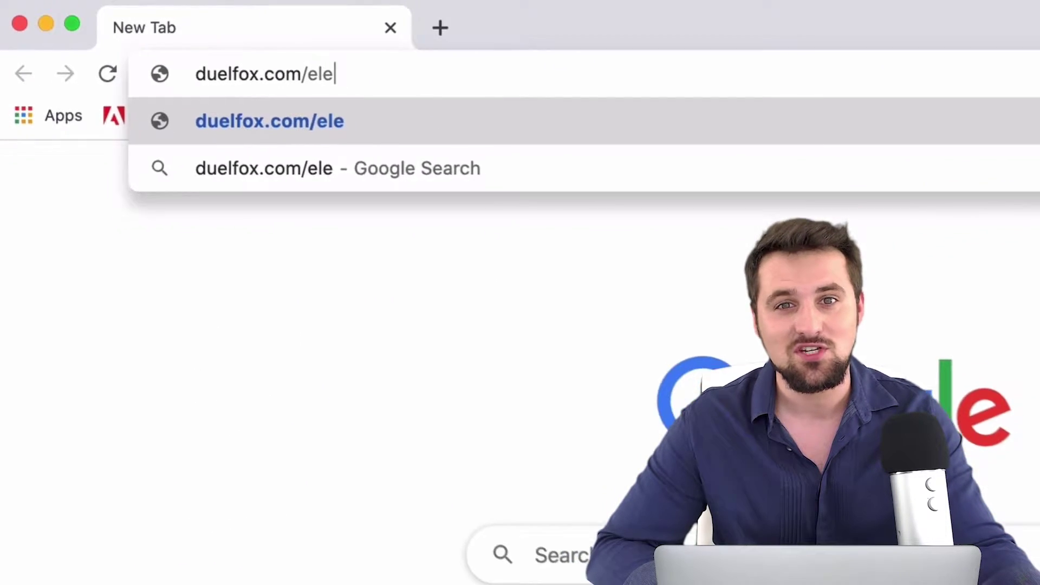
{"action": "type", "text": "mentor"}
{"action": "key", "text": "Return"}
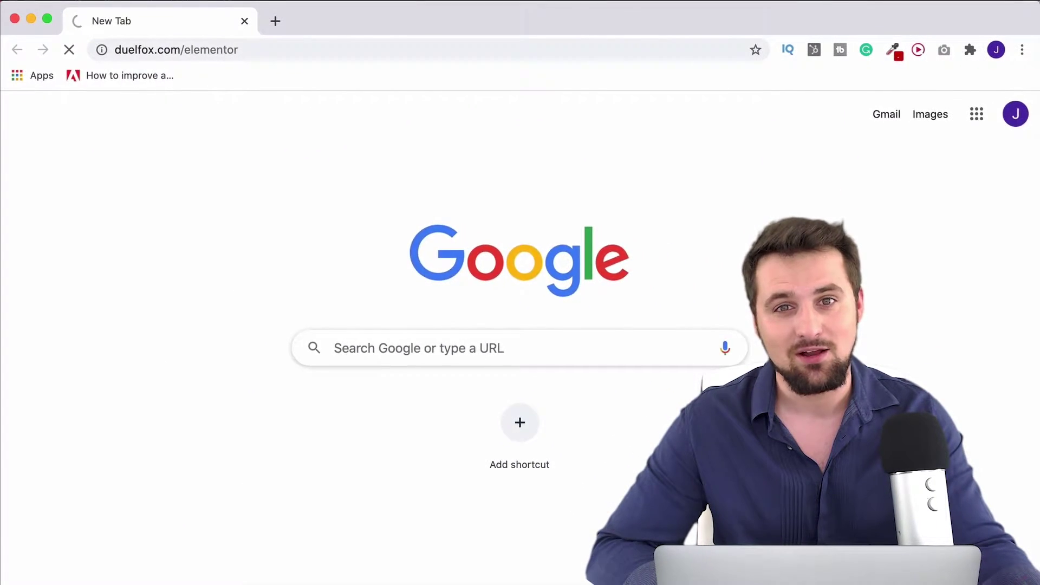
{"action": "scroll", "coordinate": [297, 299], "scroll_direction": "down", "scroll_amount": 8}
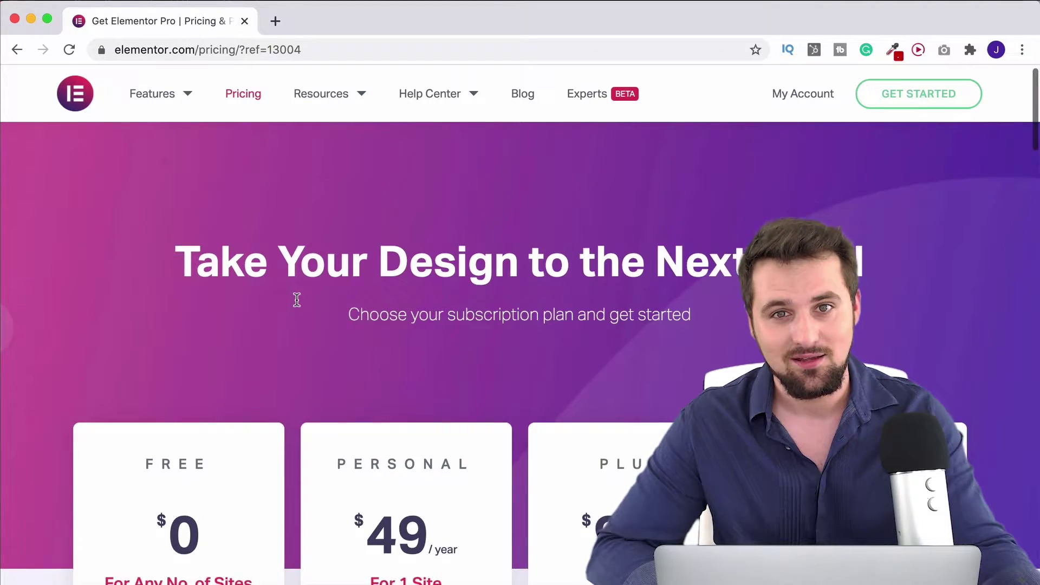
{"action": "scroll", "coordinate": [297, 299], "scroll_direction": "down", "scroll_amount": 1}
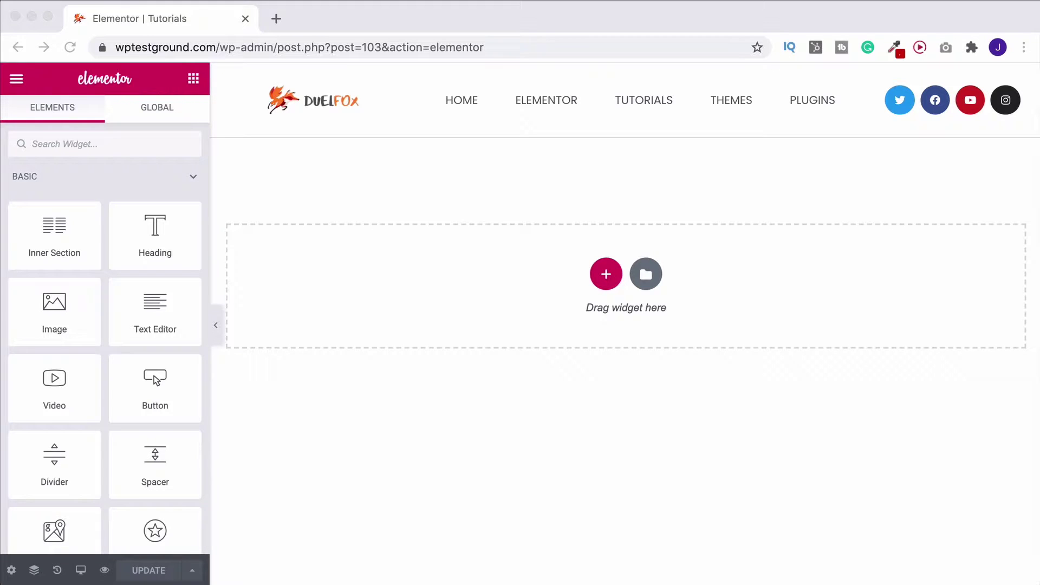
Exit the Elementor editor to the WordPress dashboard and go to the Pages list.
{"action": "key", "text": "super+Tab"}
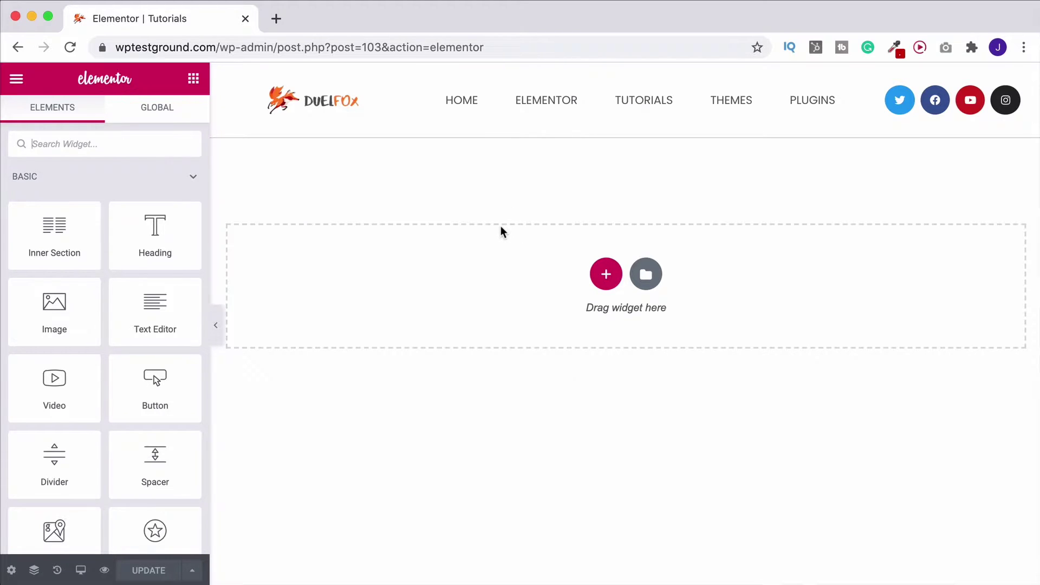
{"action": "left_click", "coordinate": [17, 79]}
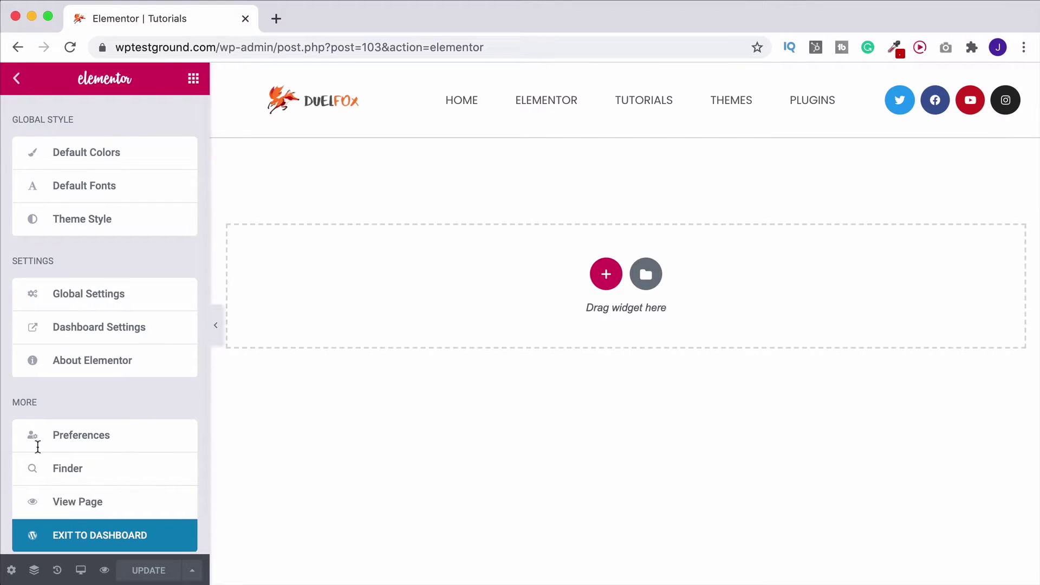
{"action": "left_click", "coordinate": [91, 528]}
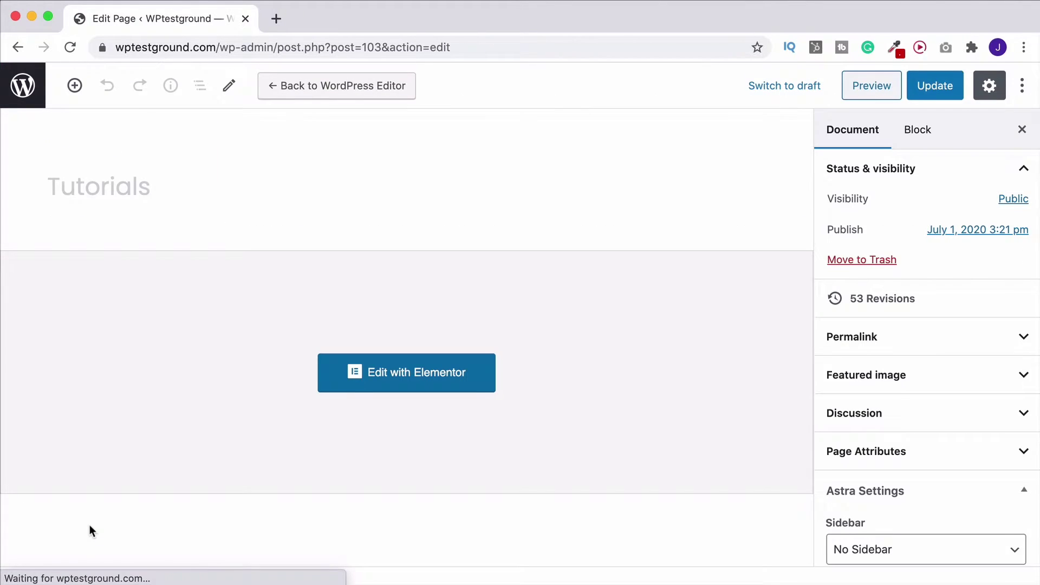
{"action": "left_click", "coordinate": [23, 85]}
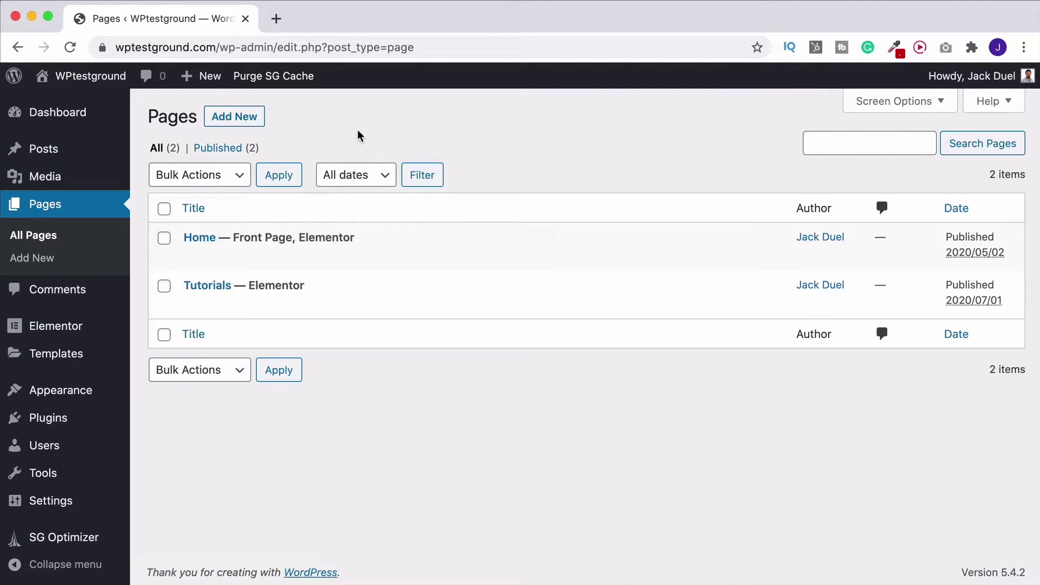
Search new plugins for 'wp forms', then install and activate Contact Form by WPForms.
{"action": "mouse_move", "coordinate": [56, 421]}
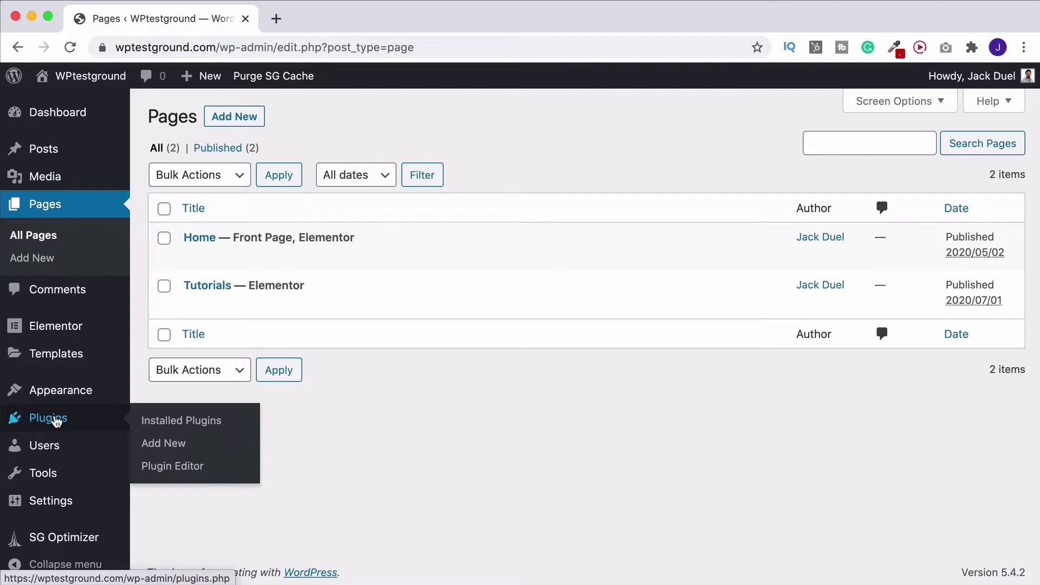
{"action": "left_click", "coordinate": [56, 422]}
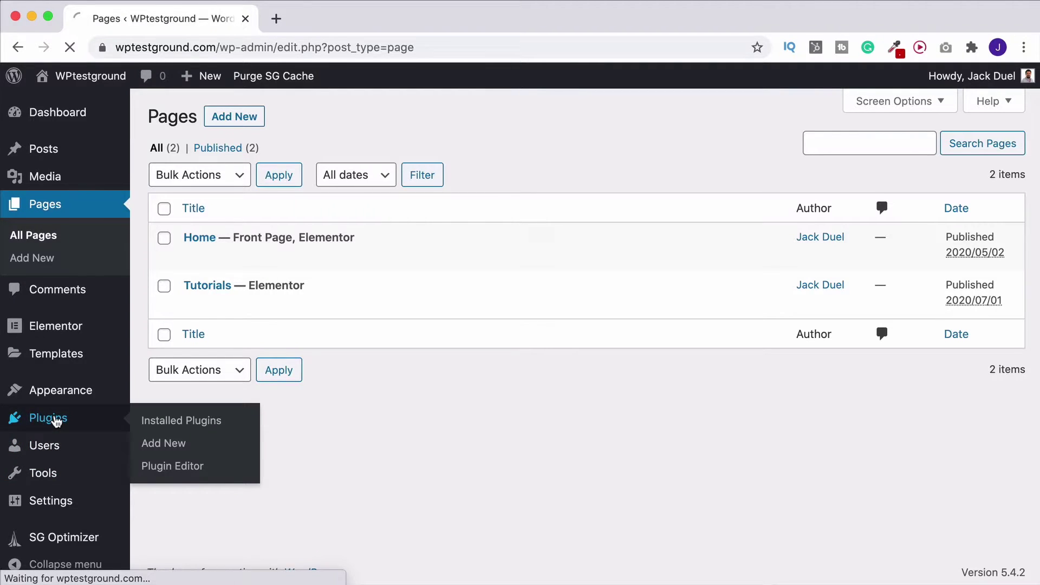
{"action": "left_click", "coordinate": [239, 123]}
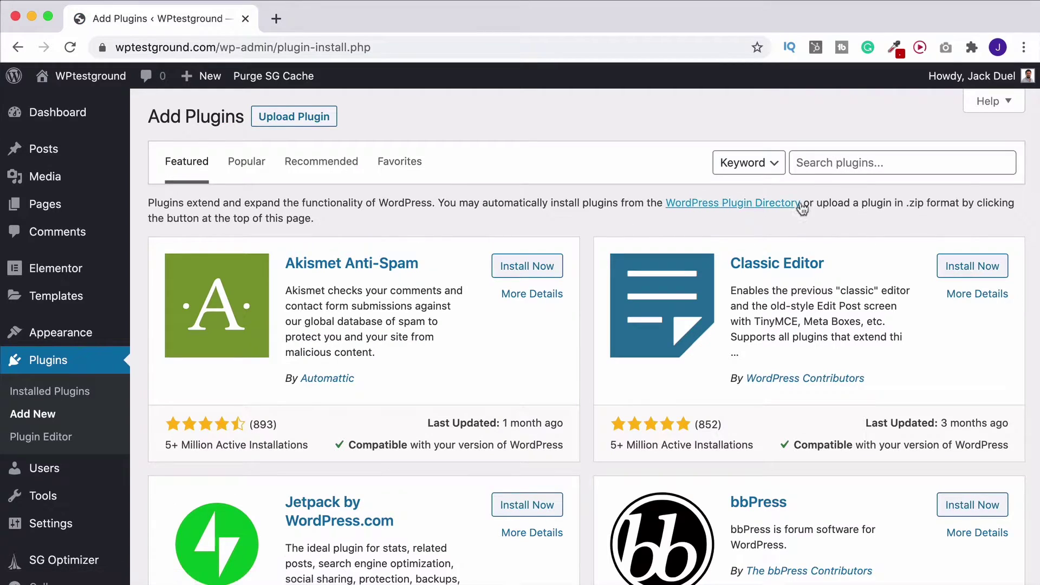
{"action": "left_click", "coordinate": [818, 155]}
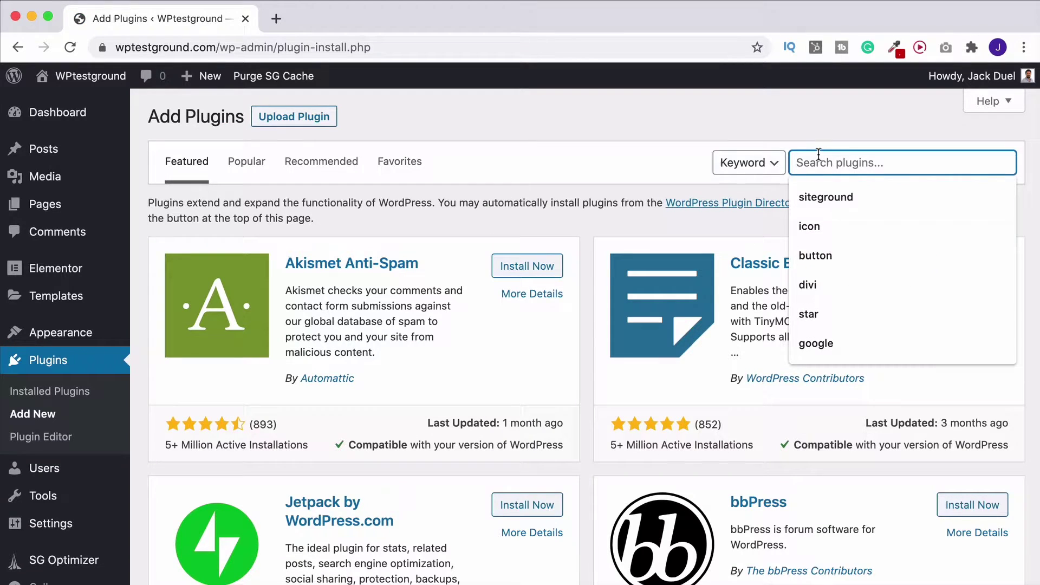
{"action": "type", "text": "wp forms"}
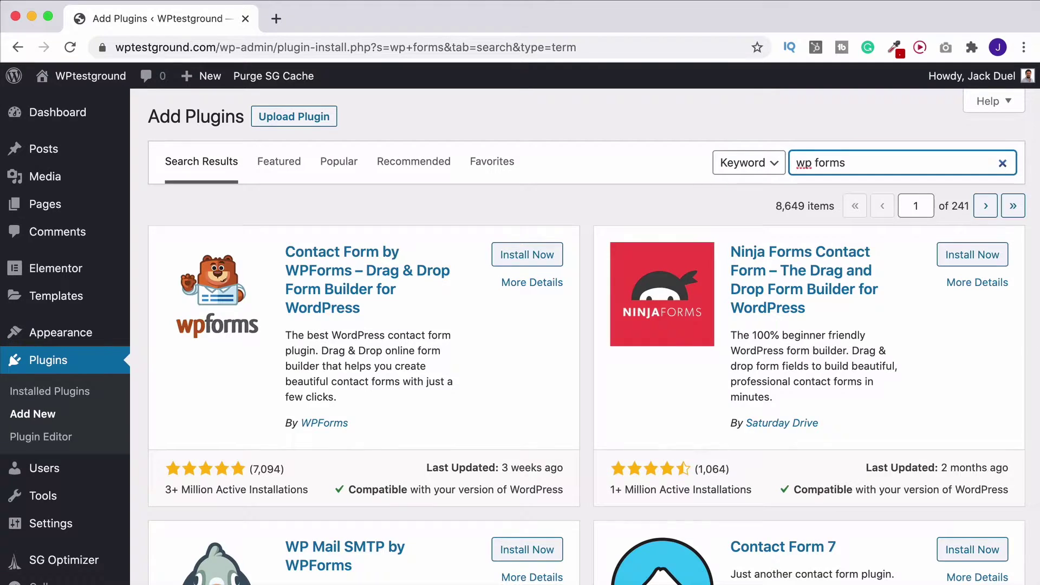
{"action": "left_click", "coordinate": [509, 258]}
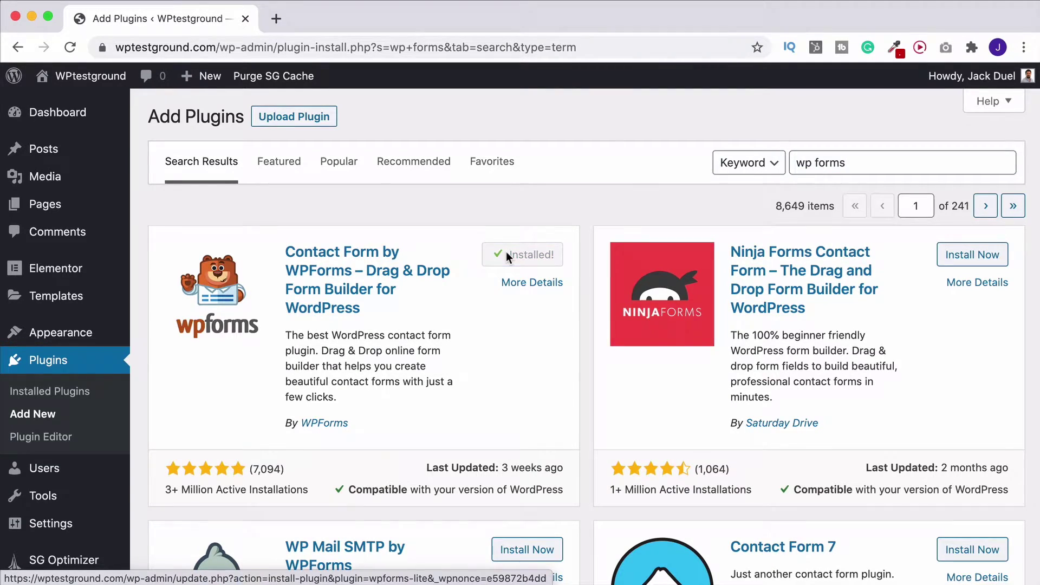
{"action": "left_click", "coordinate": [530, 258]}
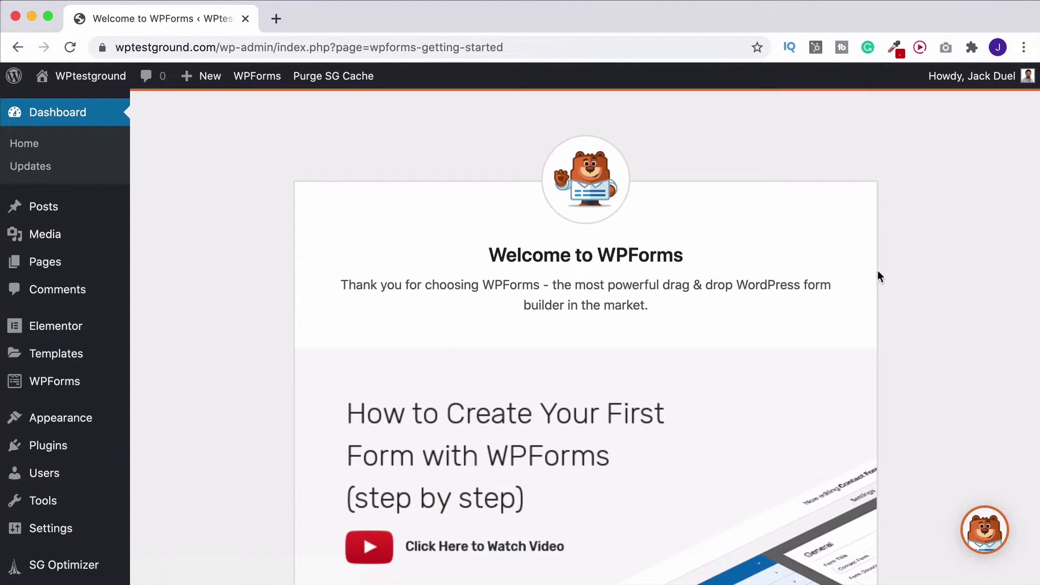
Scroll the WPForms welcome page and choose Create Your First Form to reach the templates.
{"action": "scroll", "coordinate": [867, 244], "scroll_direction": "down", "scroll_amount": 3}
{"action": "scroll", "coordinate": [832, 349], "scroll_direction": "down", "scroll_amount": 3}
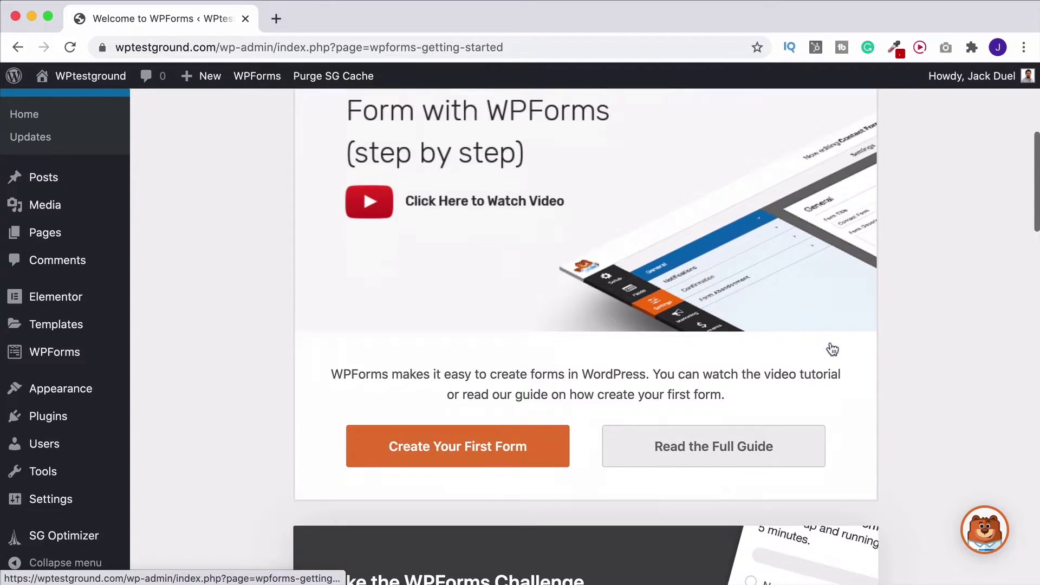
{"action": "scroll", "coordinate": [863, 338], "scroll_direction": "down", "scroll_amount": 3}
{"action": "scroll", "coordinate": [864, 338], "scroll_direction": "up", "scroll_amount": 3}
{"action": "scroll", "coordinate": [863, 338], "scroll_direction": "down", "scroll_amount": 2}
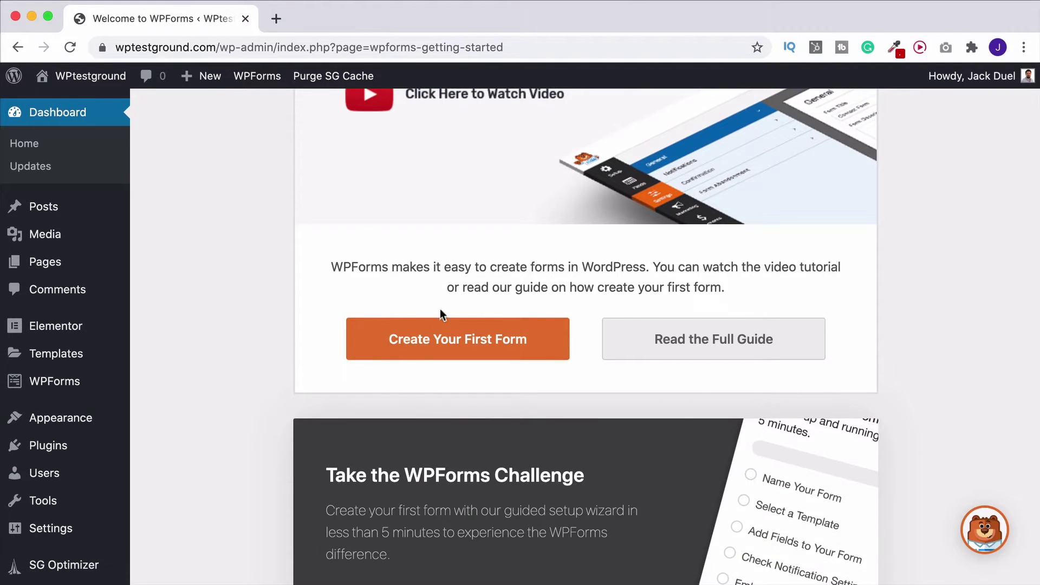
{"action": "left_click", "coordinate": [430, 342]}
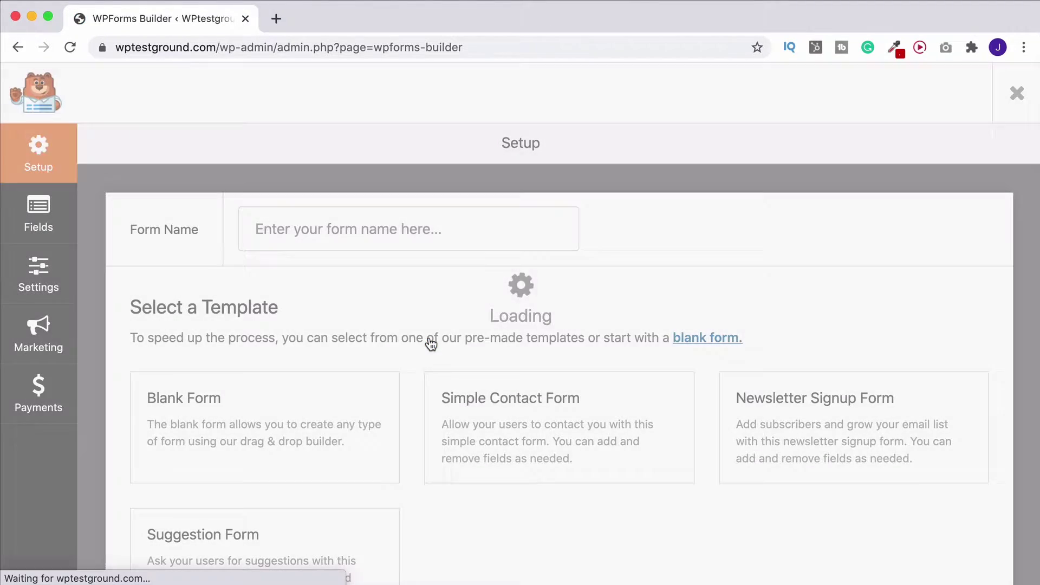
{"action": "scroll", "coordinate": [430, 336], "scroll_direction": "down", "scroll_amount": 1}
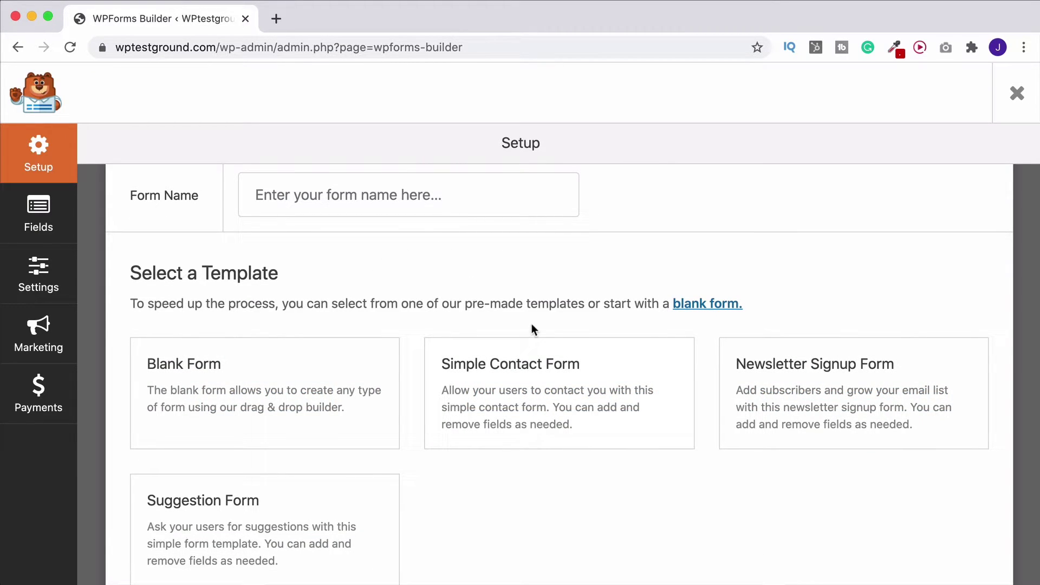
Create form #258 from the Simple Contact Form template and review its Name, Email and message fields.
{"action": "left_click", "coordinate": [522, 395]}
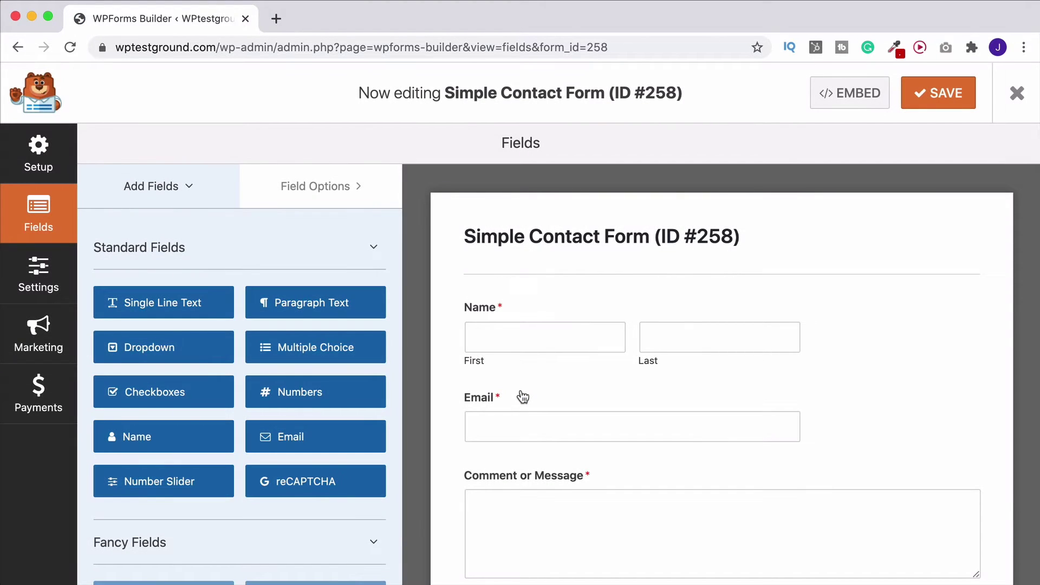
{"action": "scroll", "coordinate": [528, 378], "scroll_direction": "down", "scroll_amount": 2}
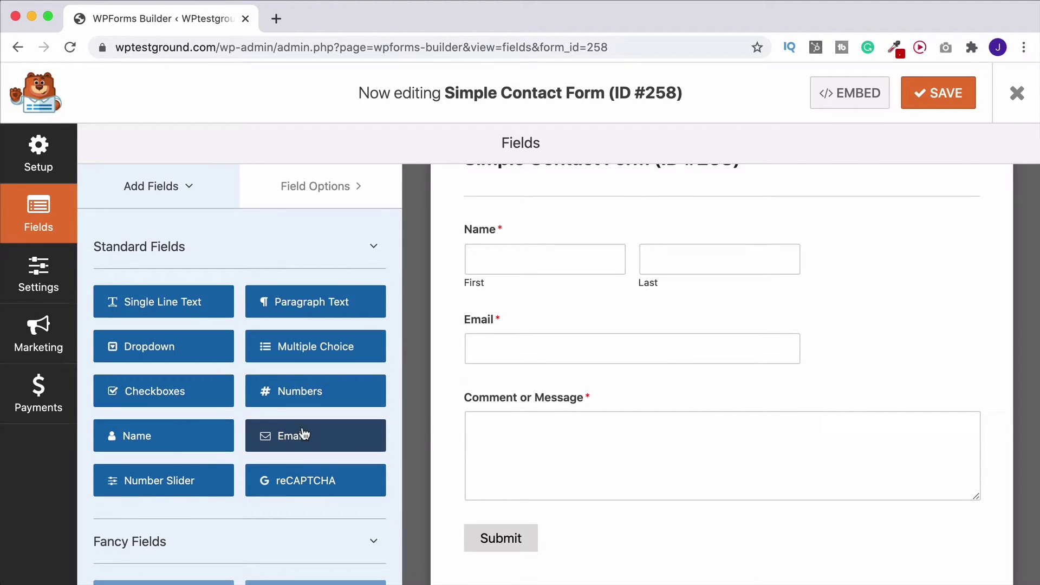
{"action": "scroll", "coordinate": [303, 434], "scroll_direction": "down", "scroll_amount": 3}
{"action": "scroll", "coordinate": [643, 353], "scroll_direction": "down", "scroll_amount": 1}
{"action": "scroll", "coordinate": [643, 353], "scroll_direction": "up", "scroll_amount": 3}
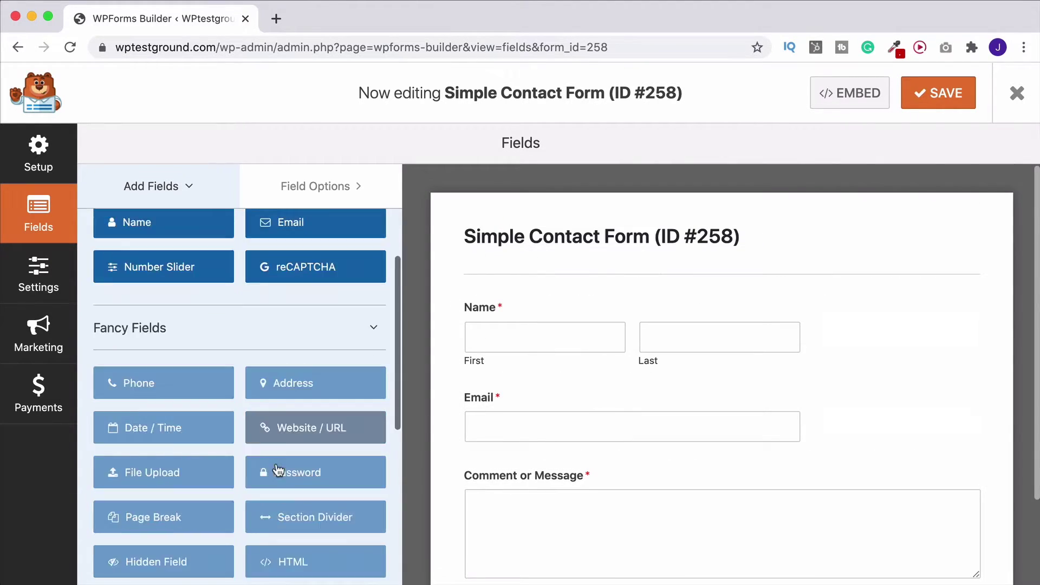
{"action": "scroll", "coordinate": [278, 470], "scroll_direction": "down", "scroll_amount": 3}
{"action": "scroll", "coordinate": [277, 469], "scroll_direction": "up", "scroll_amount": 6}
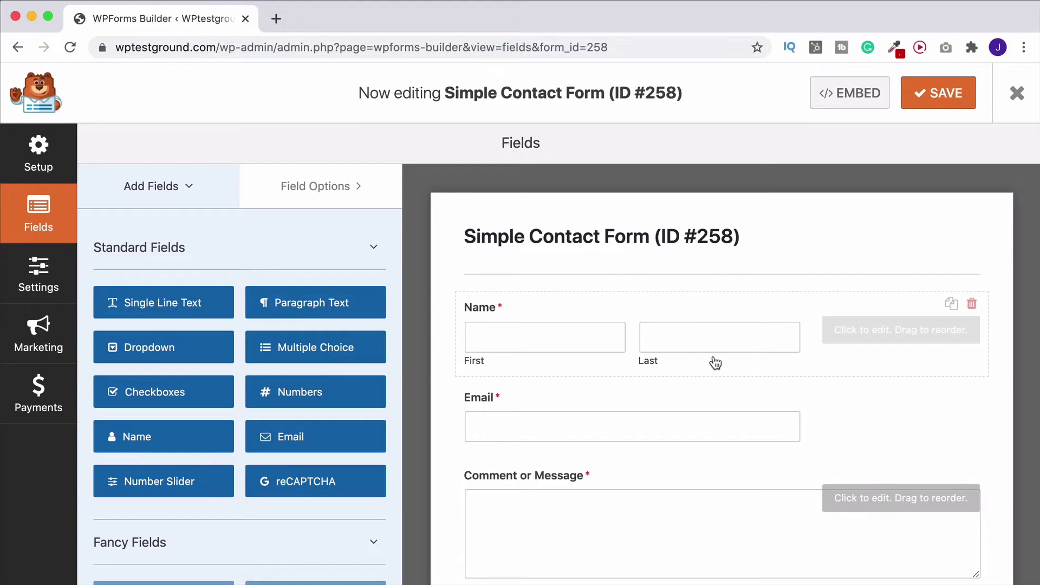
Copy the form's [wpforms id="258"] embed shortcode, close the dialog, and save the form.
{"action": "left_click", "coordinate": [854, 96]}
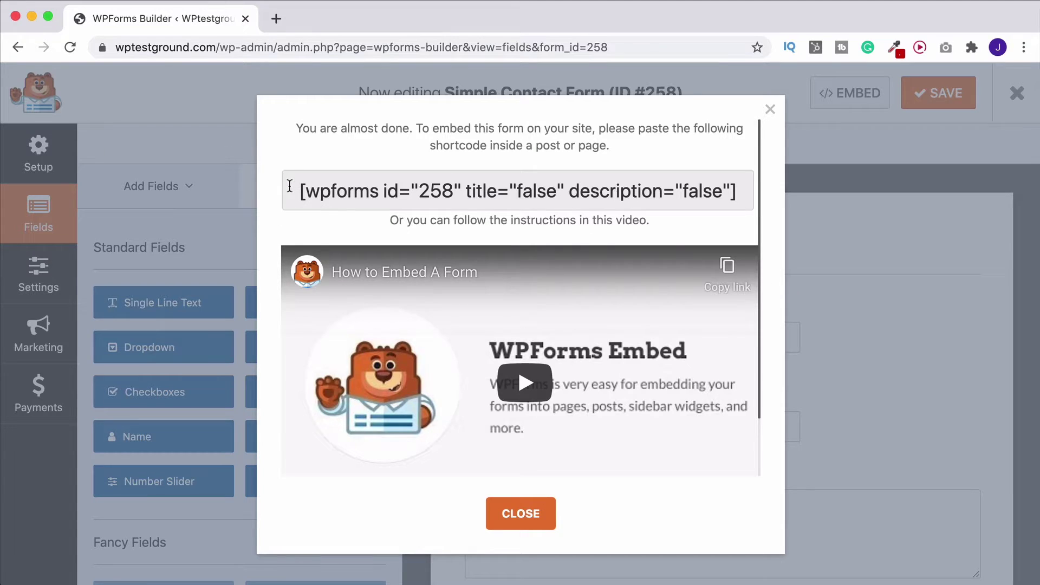
{"action": "left_click_drag", "start_coordinate": [290, 186], "coordinate": [736, 185]}
{"action": "key", "text": "super+c"}
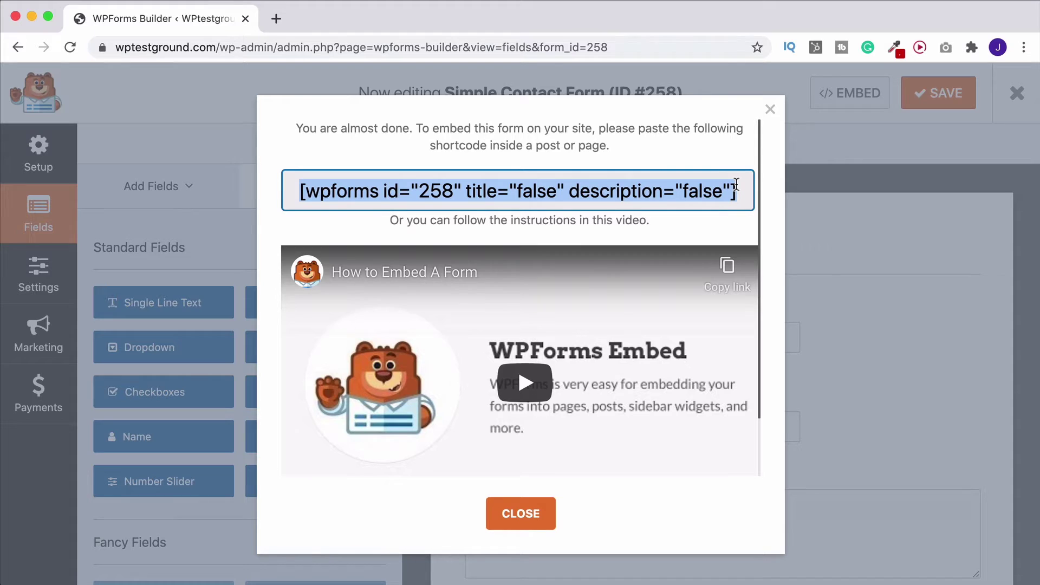
{"action": "left_click", "coordinate": [517, 519]}
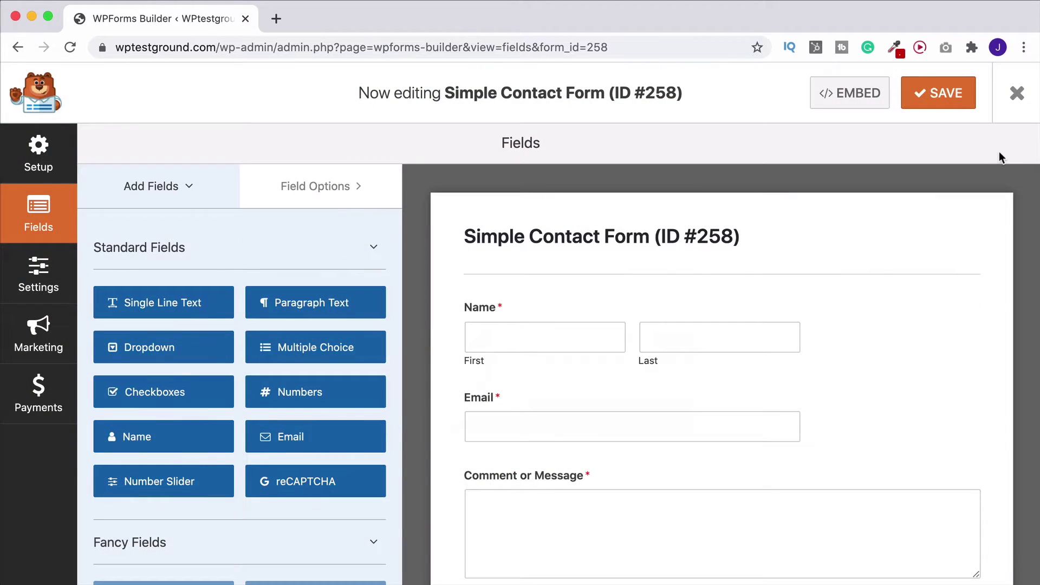
{"action": "left_click", "coordinate": [955, 105]}
Exit the form builder, reopen Tutorials in Elementor, and collapse the BASIC and PRO widget groups.
{"action": "left_click", "coordinate": [1016, 93]}
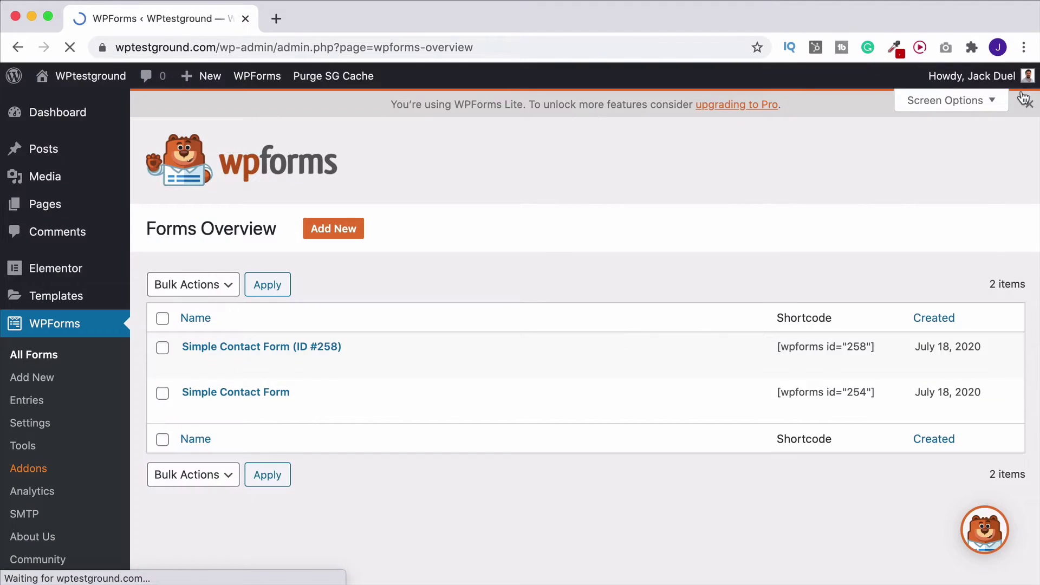
{"action": "left_click", "coordinate": [43, 204]}
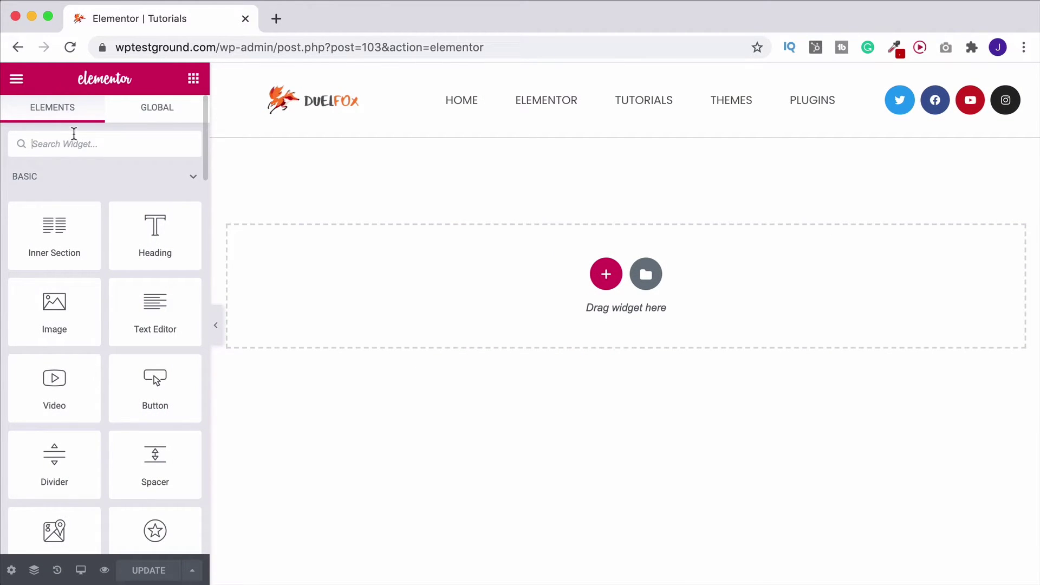
{"action": "scroll", "coordinate": [96, 170], "scroll_direction": "down", "scroll_amount": 1}
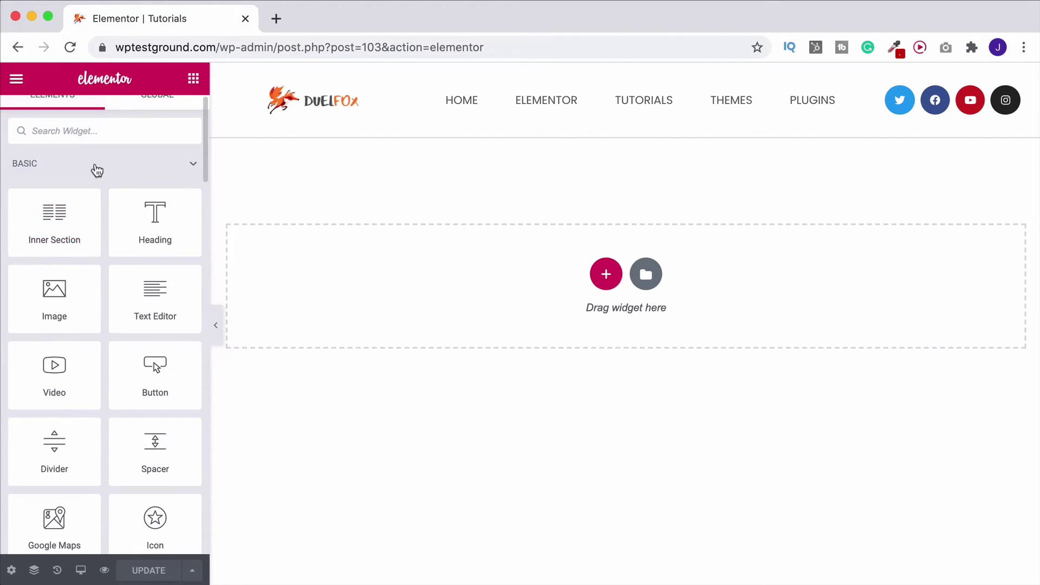
{"action": "left_click", "coordinate": [96, 169]}
{"action": "left_click", "coordinate": [76, 209]}
{"action": "scroll", "coordinate": [82, 271], "scroll_direction": "down", "scroll_amount": 3}
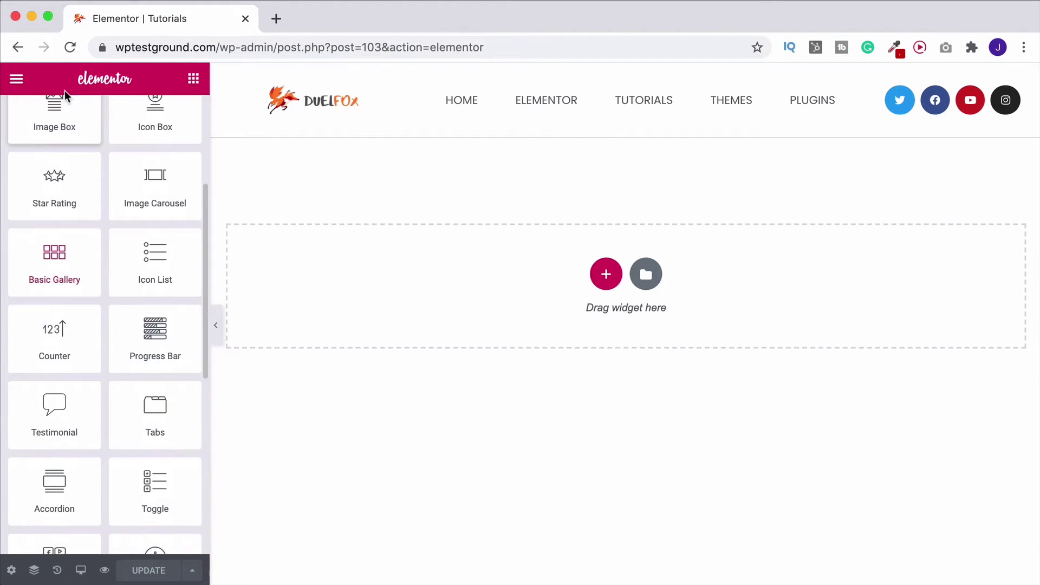
{"action": "scroll", "coordinate": [95, 325], "scroll_direction": "down", "scroll_amount": 4}
{"action": "scroll", "coordinate": [96, 325], "scroll_direction": "up", "scroll_amount": 2}
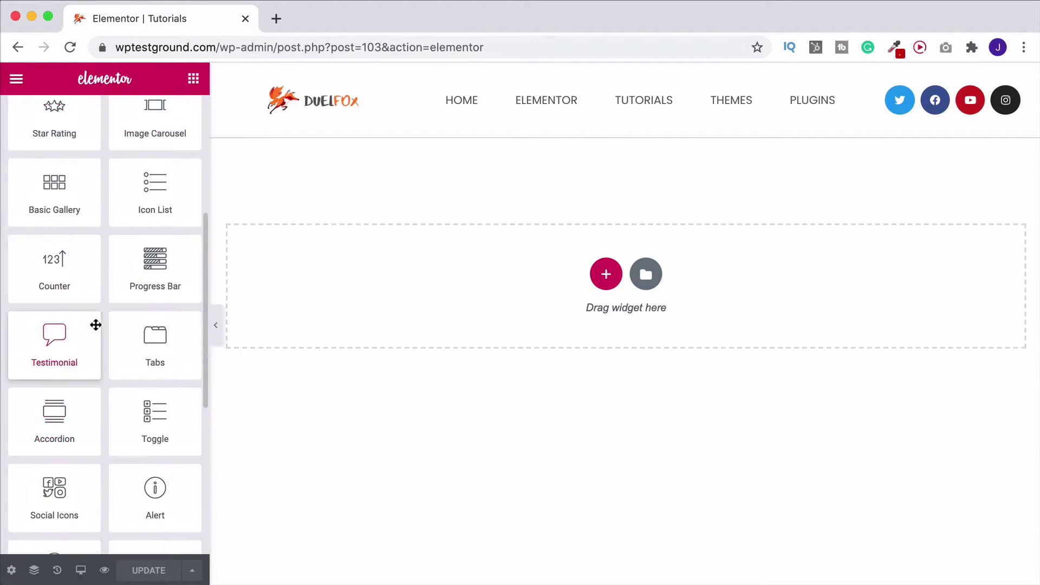
{"action": "scroll", "coordinate": [95, 325], "scroll_direction": "up", "scroll_amount": 5}
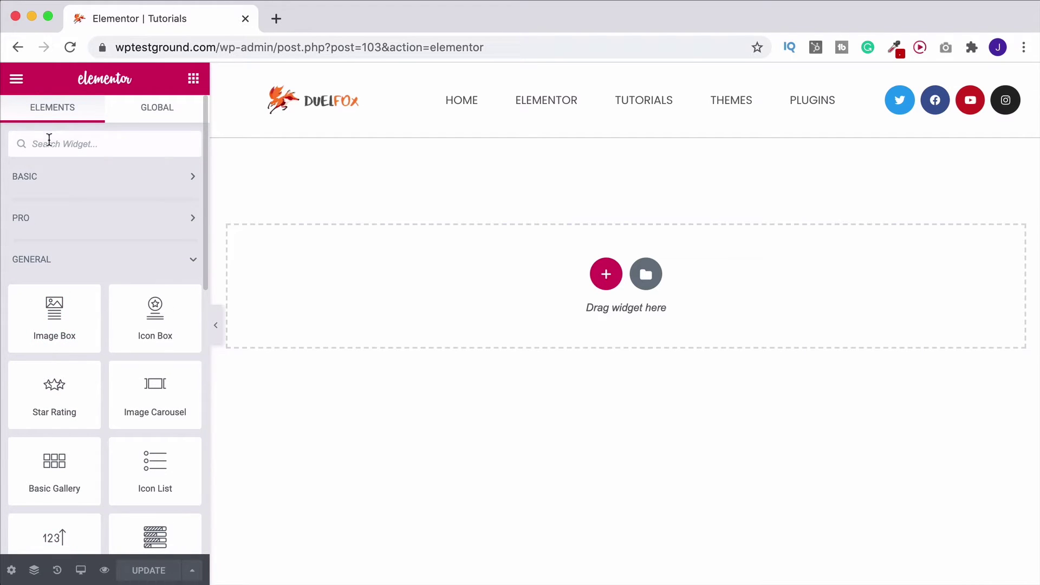
Add a Shortcode widget found via 'sho' to the empty section and paste in the form 258 shortcode.
{"action": "type", "text": "shor"}
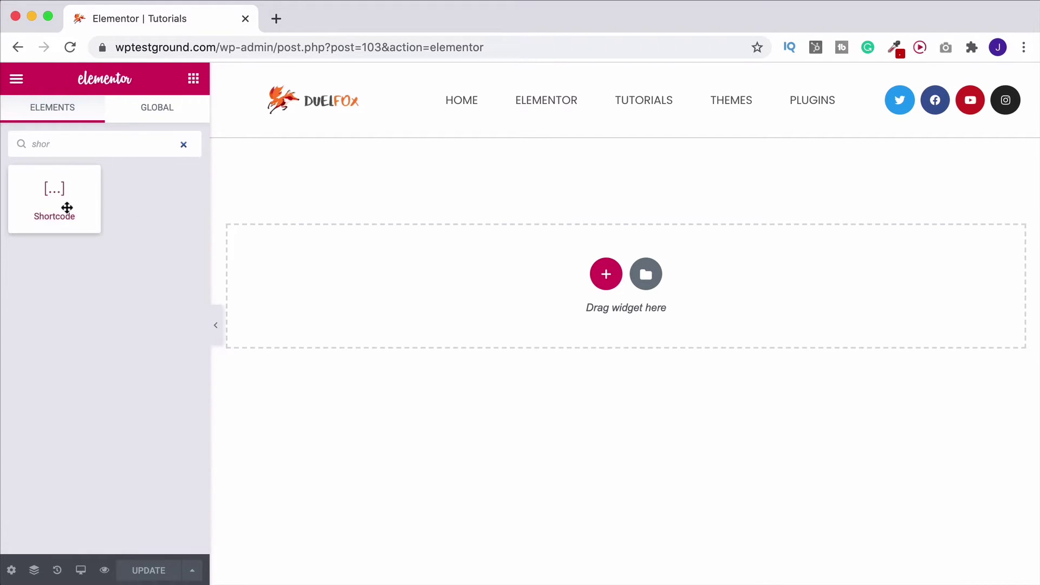
{"action": "left_click_drag", "start_coordinate": [67, 209], "coordinate": [545, 282]}
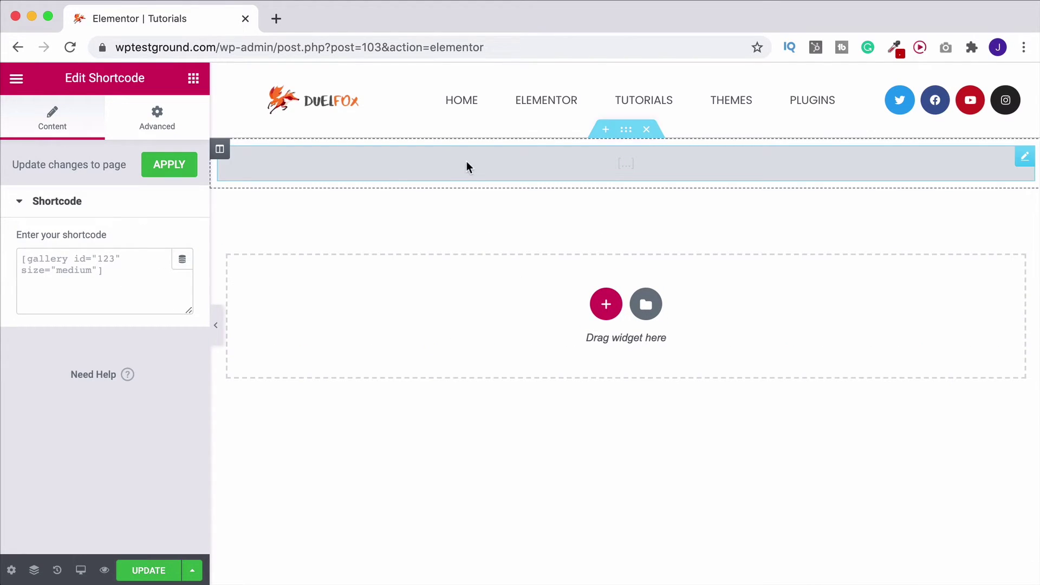
{"action": "left_click", "coordinate": [62, 257]}
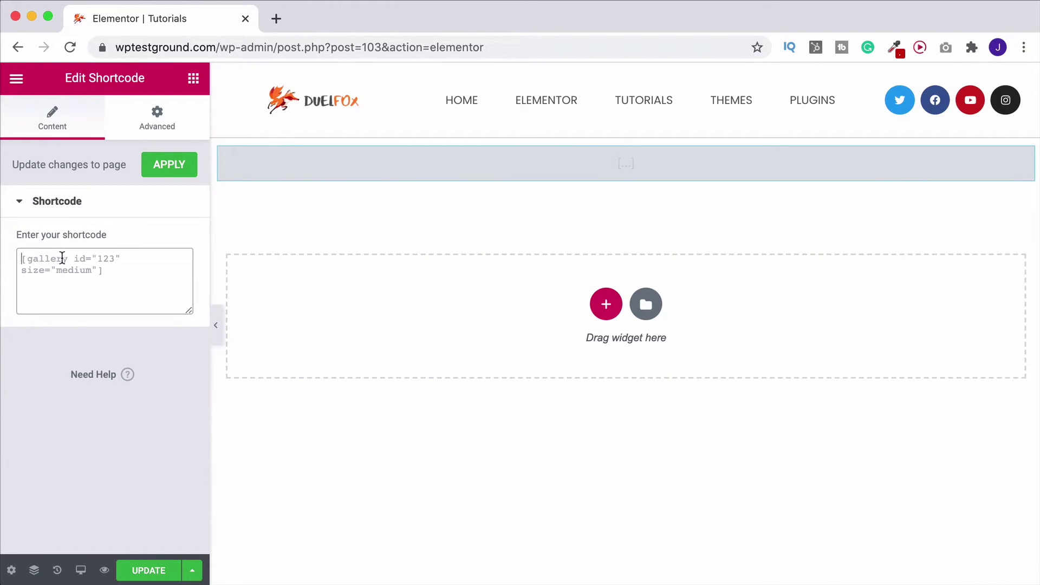
{"action": "key", "text": "super+v"}
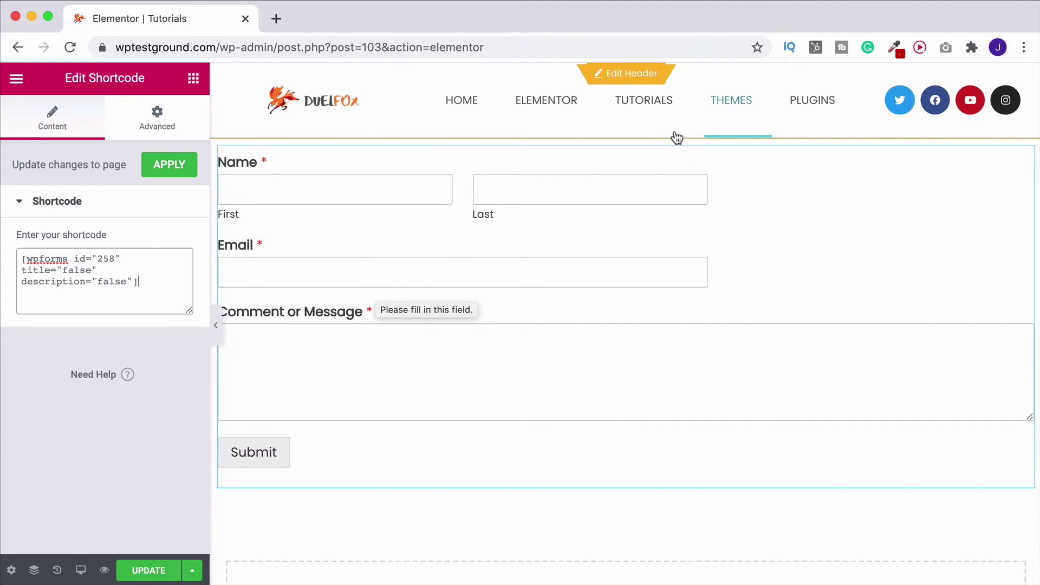
Delete the shortcode section and add a Text Editor widget from the BASIC group.
{"action": "left_click", "coordinate": [649, 131]}
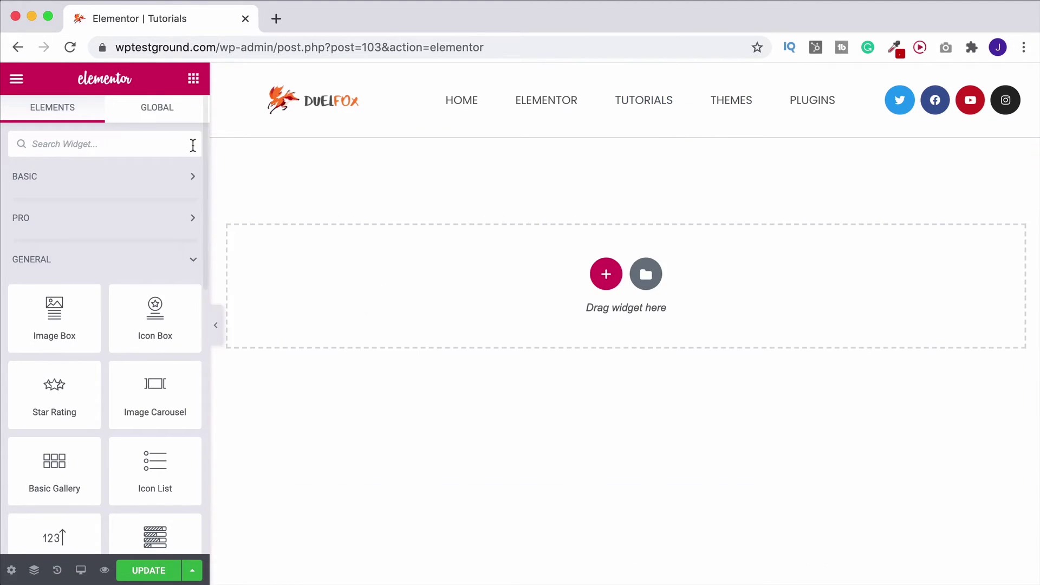
{"action": "left_click", "coordinate": [103, 180]}
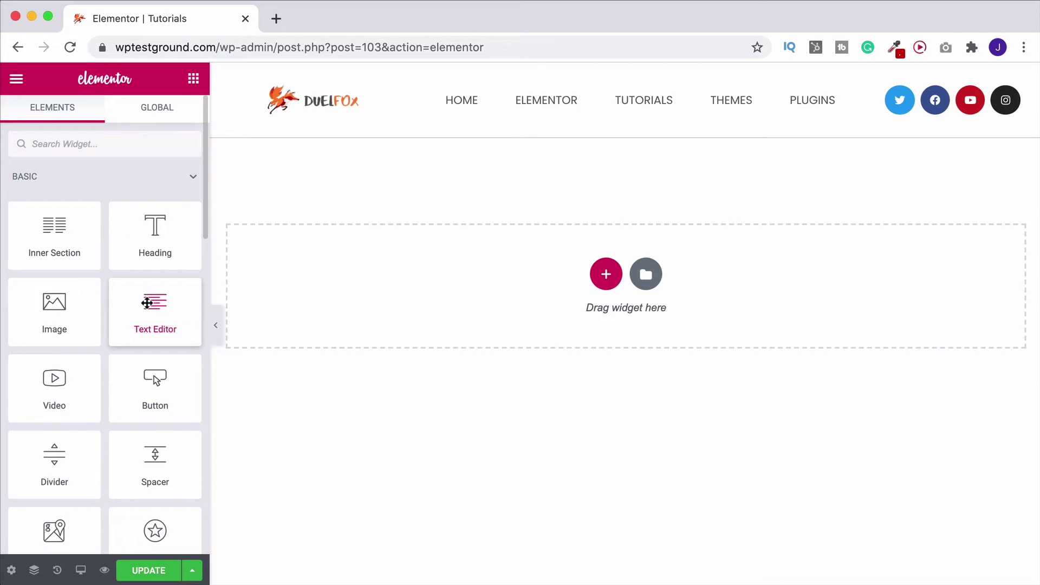
{"action": "left_click_drag", "start_coordinate": [147, 303], "coordinate": [474, 288]}
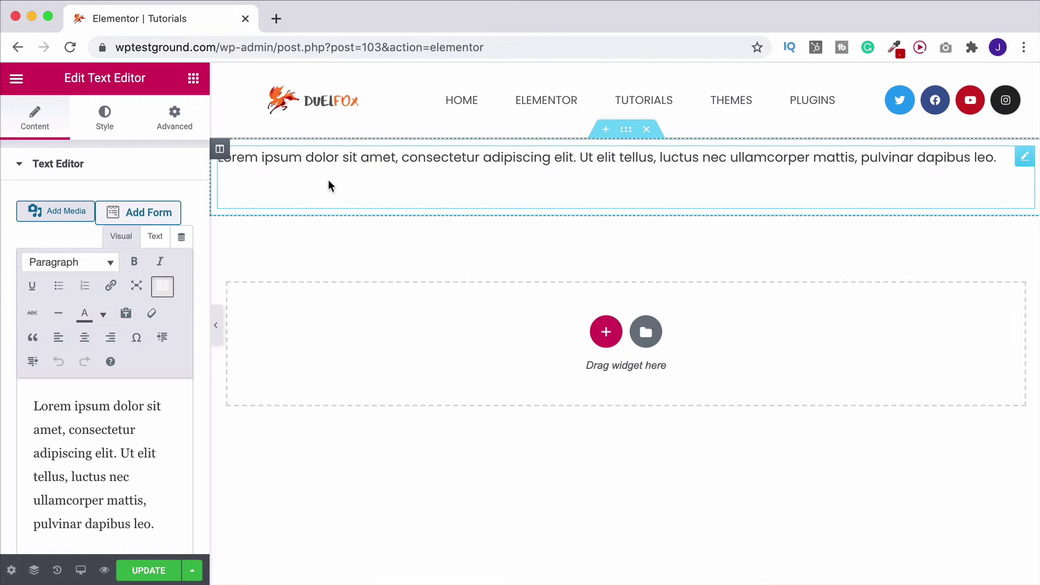
Replace the Lorem ipsum placeholder with the pasted WPForms shortcode and update the page.
{"action": "left_click_drag", "start_coordinate": [37, 407], "coordinate": [181, 525]}
{"action": "key", "text": "BackSpace"}
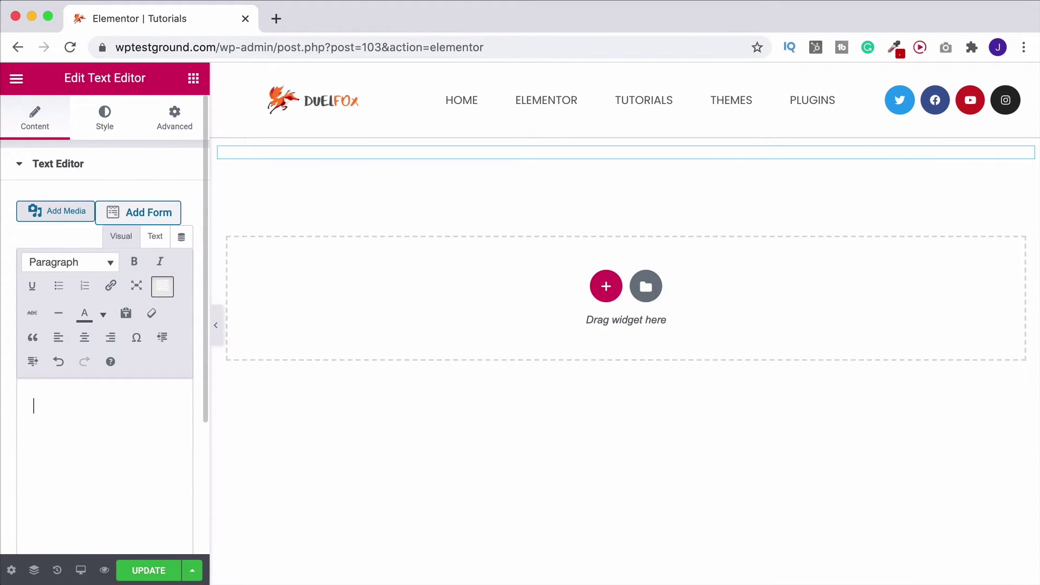
{"action": "key", "text": "super+v"}
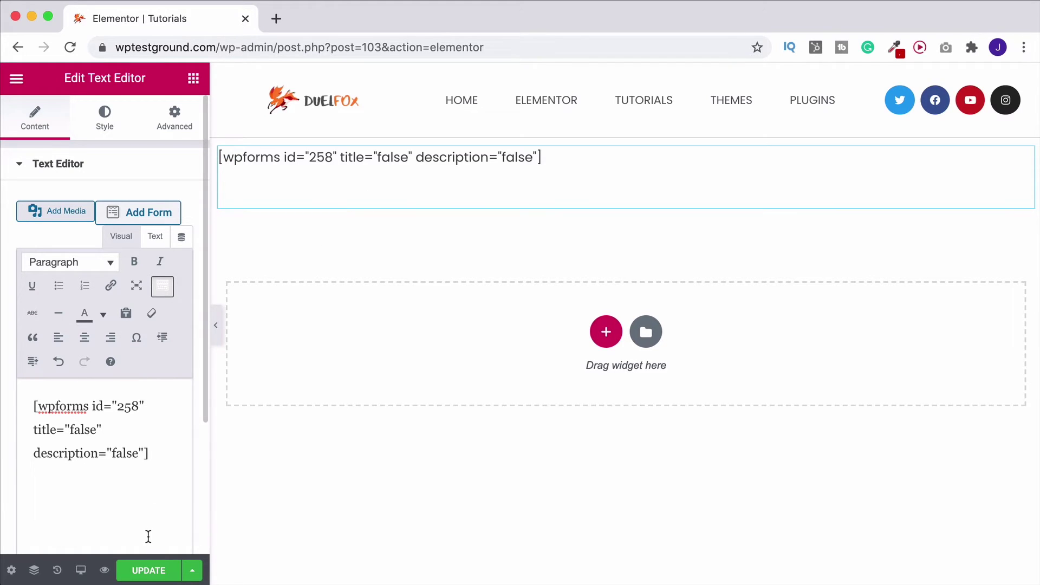
{"action": "left_click", "coordinate": [148, 570]}
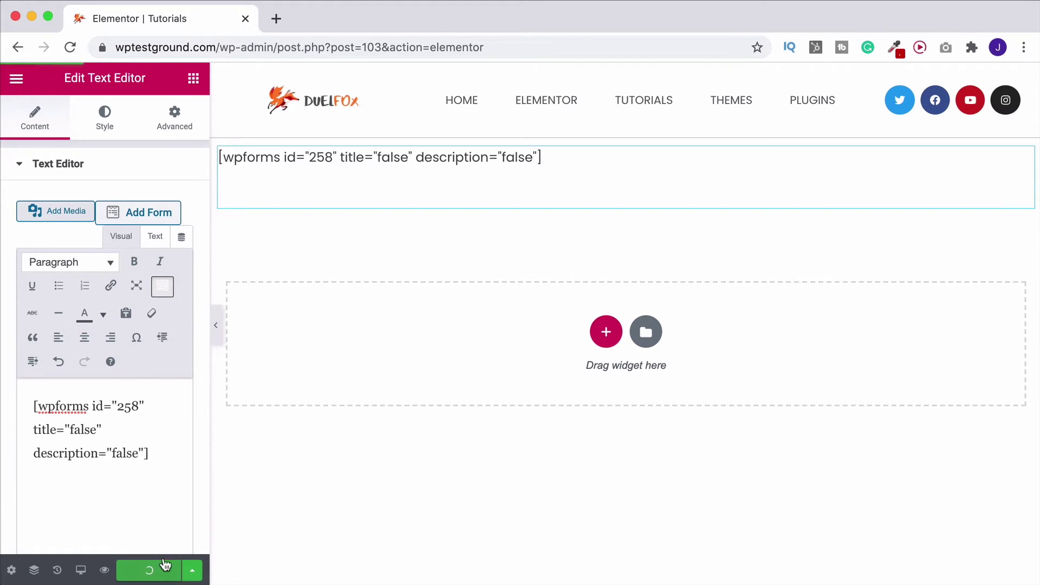
{"action": "left_click", "coordinate": [102, 570]}
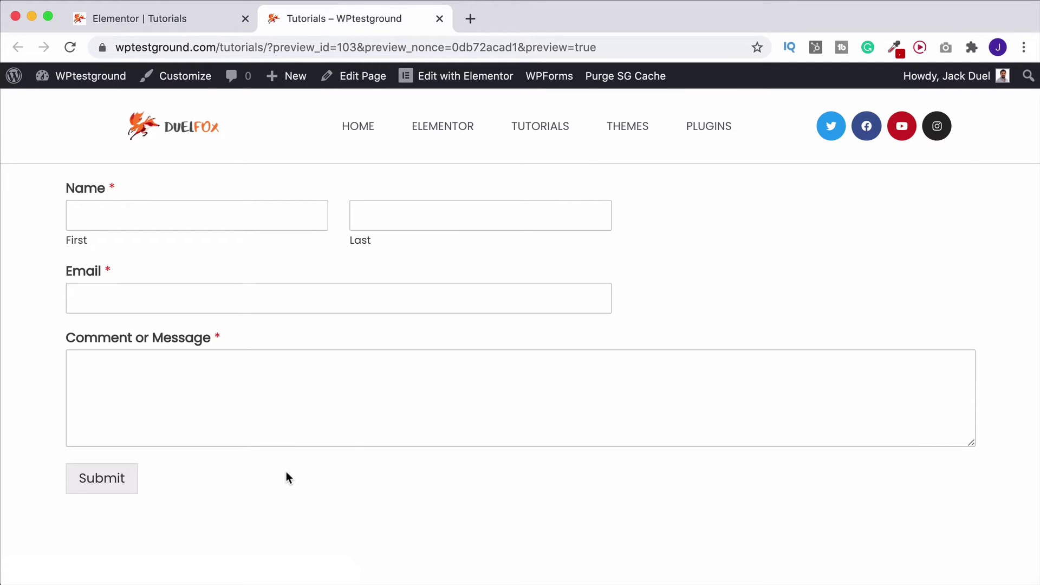
{"action": "left_click", "coordinate": [298, 213]}
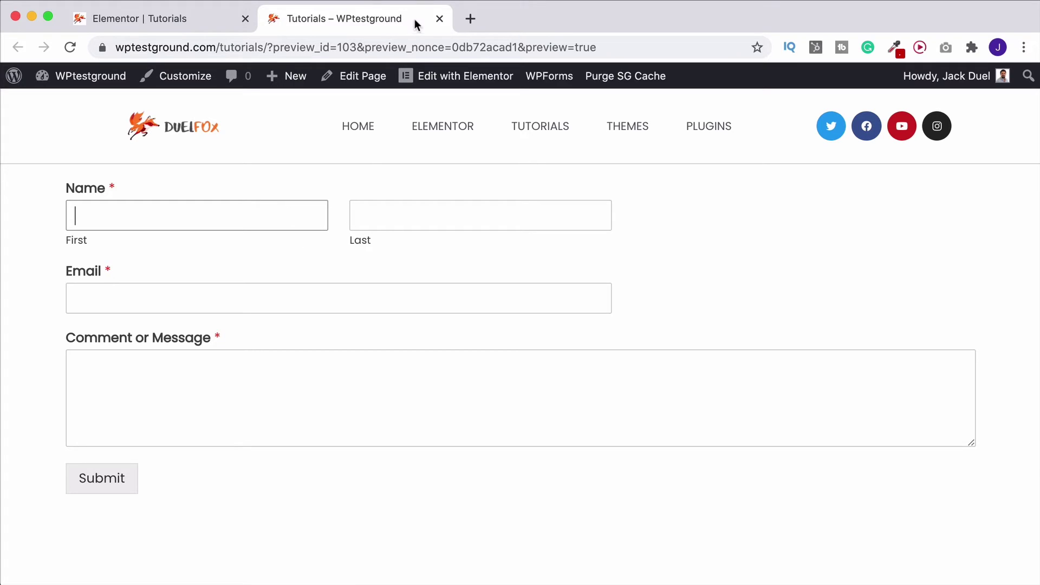
{"action": "left_click", "coordinate": [440, 19]}
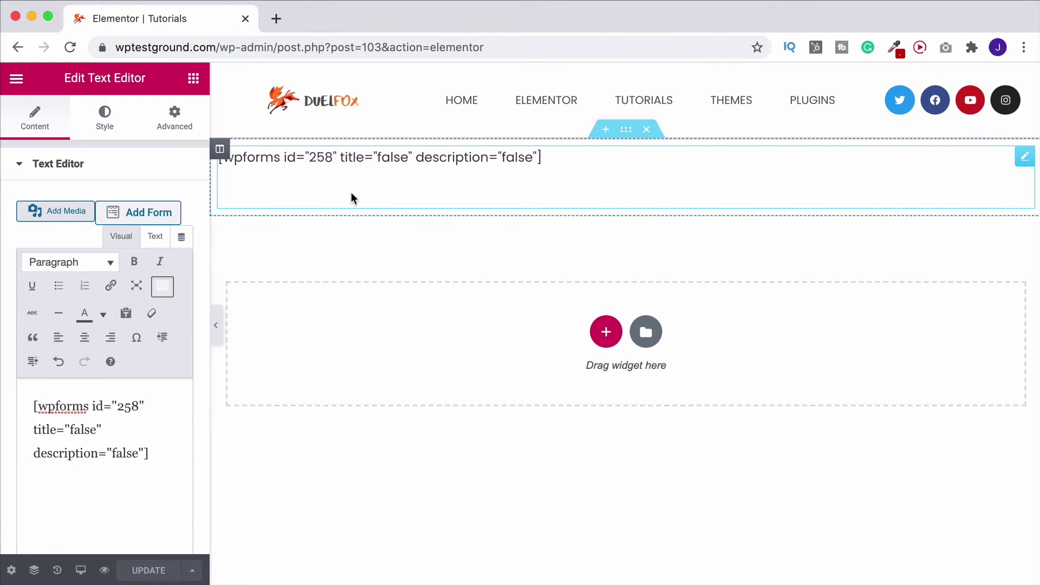
Replace the text section with a Shortcode widget holding the pasted form shortcode, then preview the page.
{"action": "left_click", "coordinate": [646, 130]}
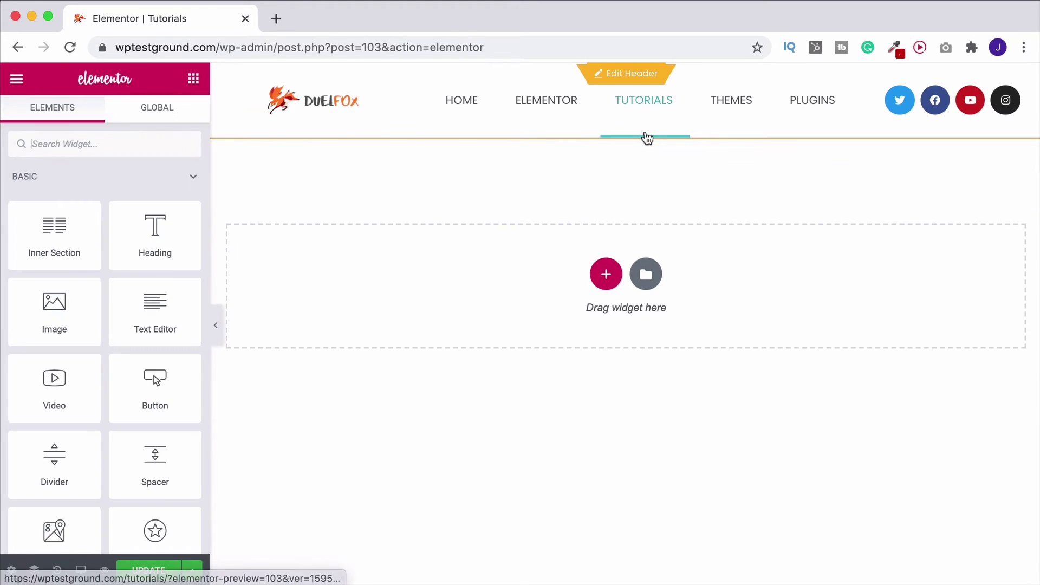
{"action": "left_click", "coordinate": [77, 143]}
{"action": "type", "text": "short"}
{"action": "left_click_drag", "start_coordinate": [49, 207], "coordinate": [425, 265]}
{"action": "left_click", "coordinate": [91, 275]}
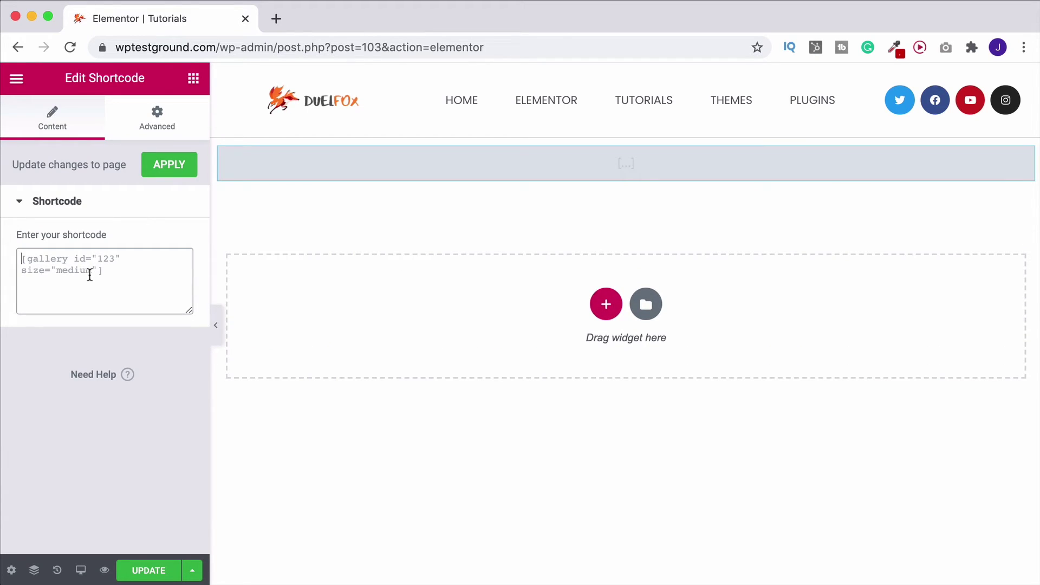
{"action": "type", "text": "[wpforms id=\"258\" title=\"false\" description=\"false\"]"}
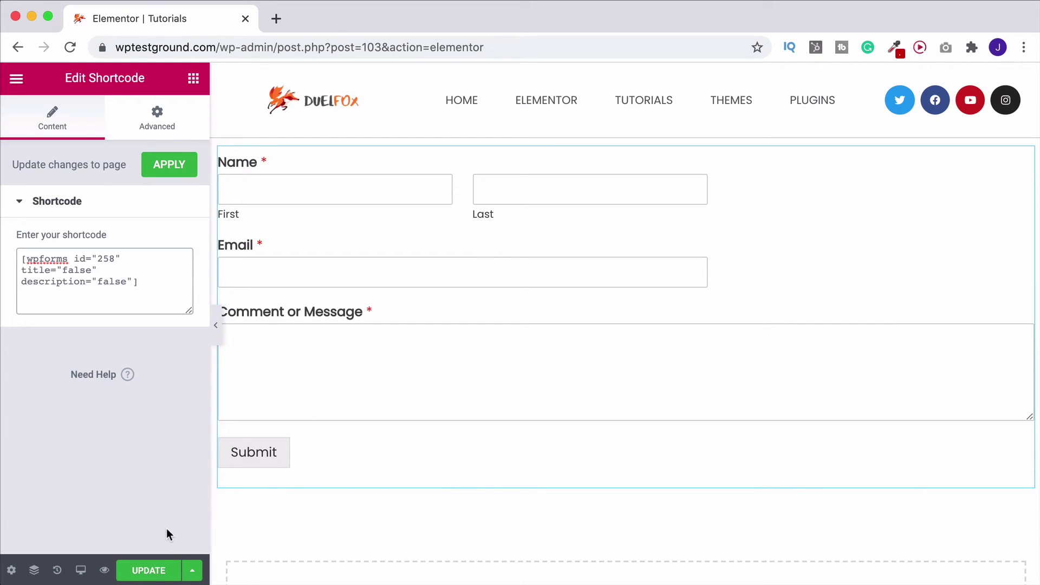
{"action": "left_click", "coordinate": [105, 570]}
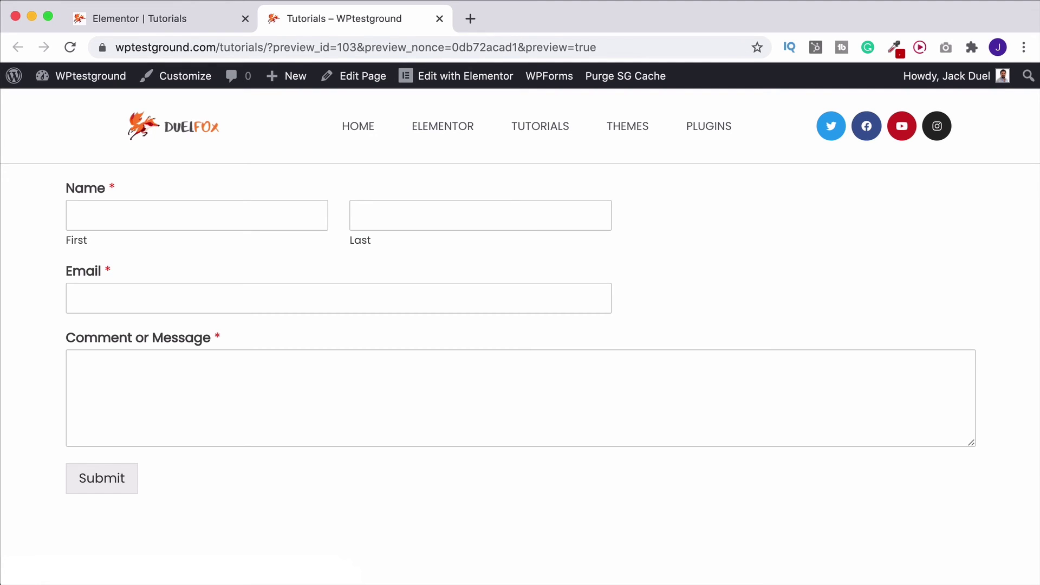
{"action": "left_click", "coordinate": [162, 19]}
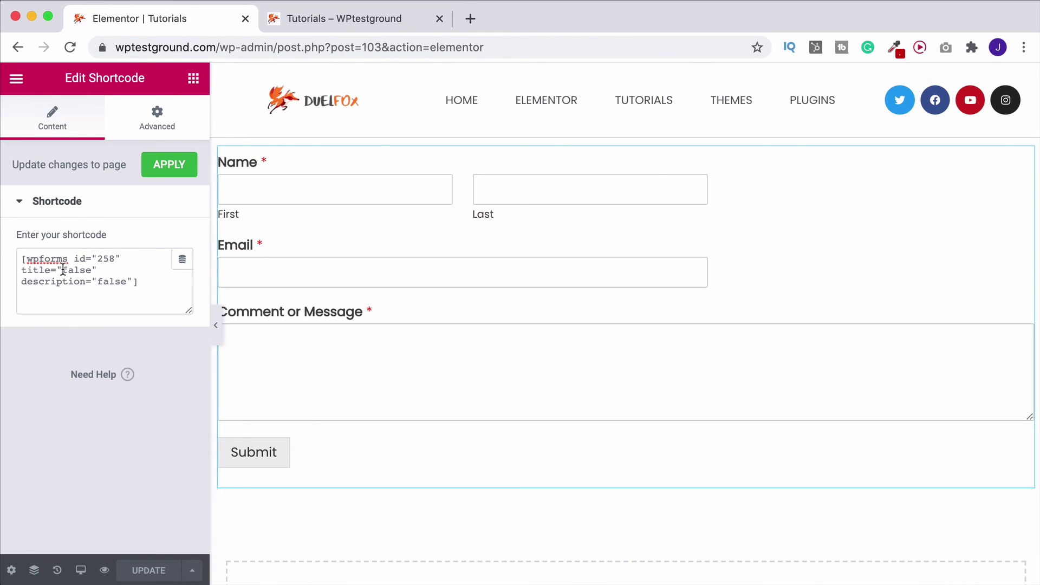